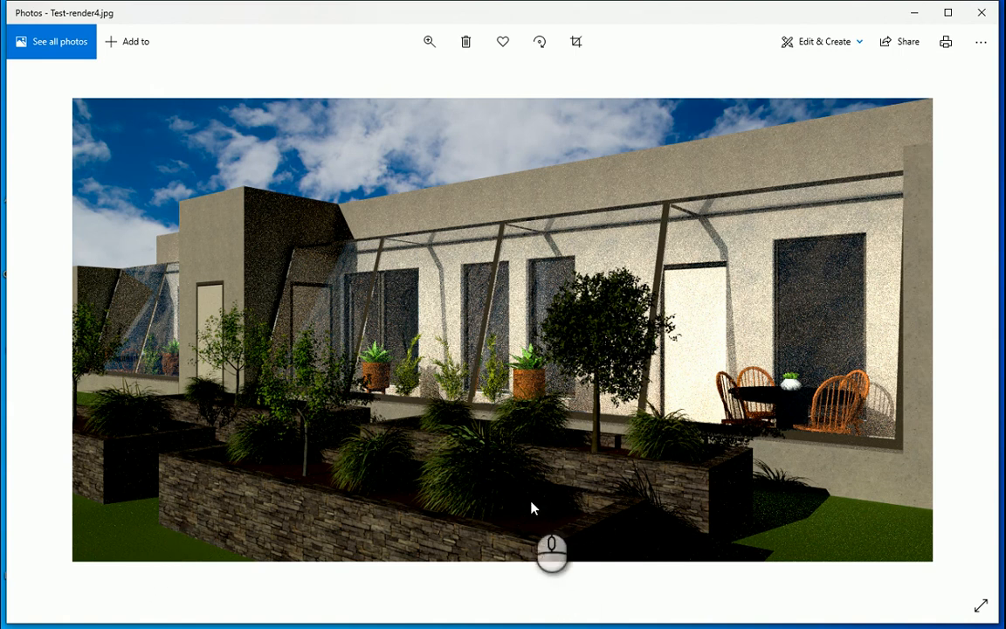
# Switch to Rhinoceros and set the document's render properties to 300 DPI and Final quality, keeping the Viewport dimensions.
pyautogui.hotkey('alt', 'Tab')
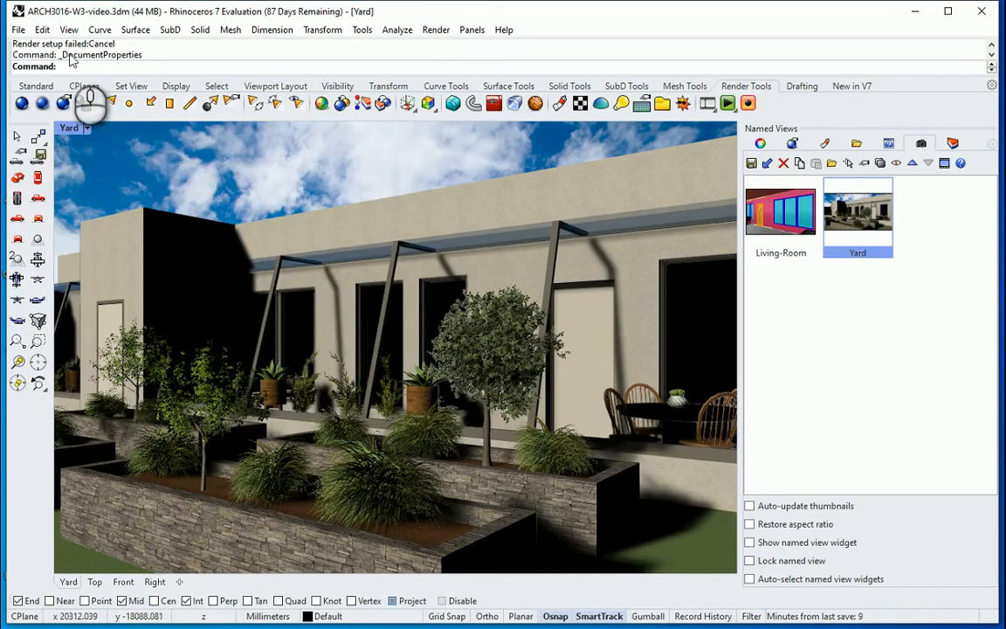
pyautogui.click(17, 29)
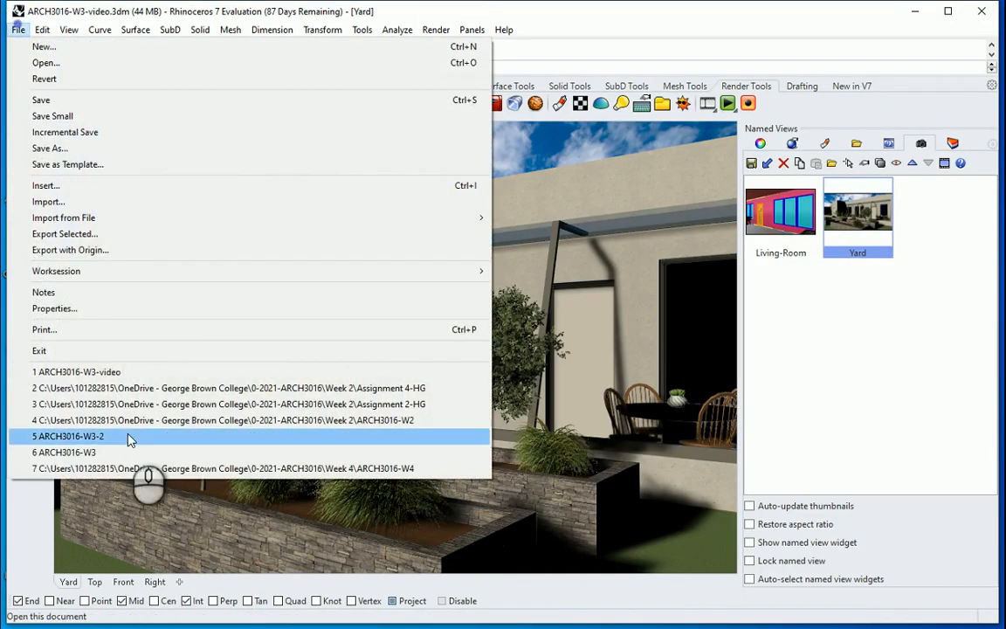
pyautogui.click(166, 308)
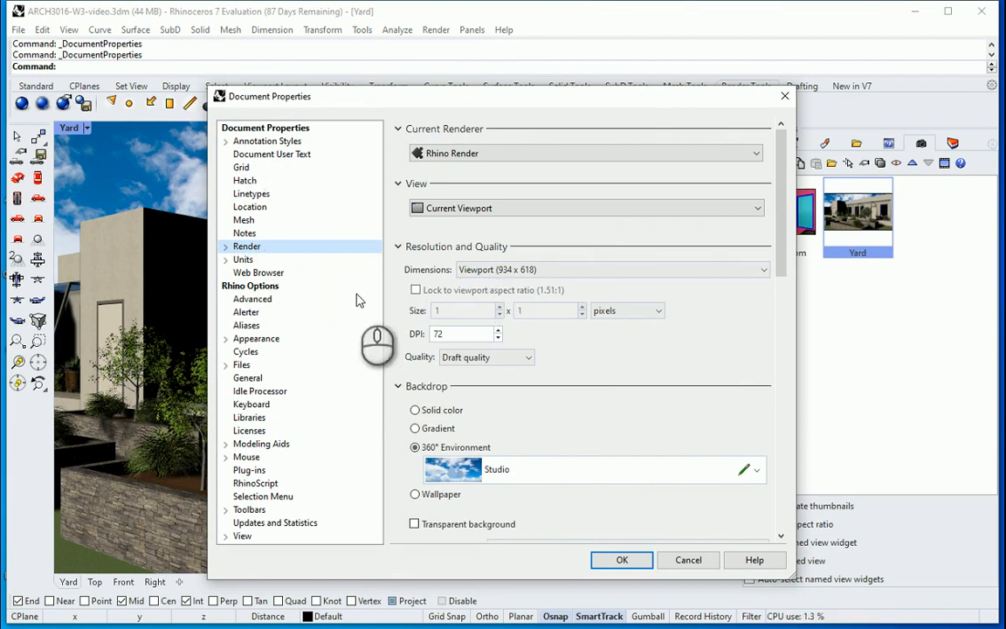
pyautogui.click(607, 273)
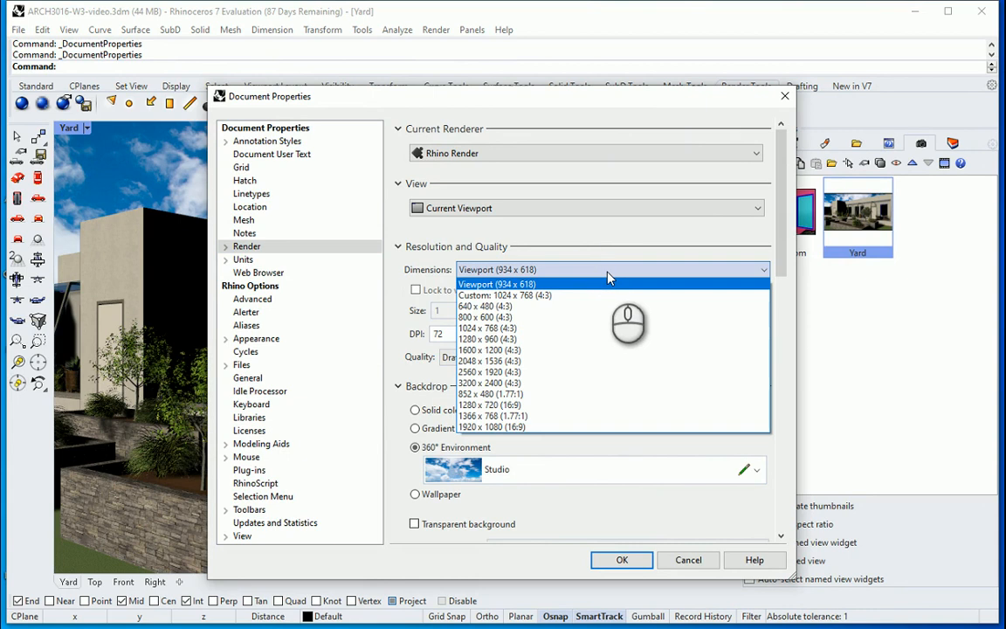
pyautogui.click(607, 276)
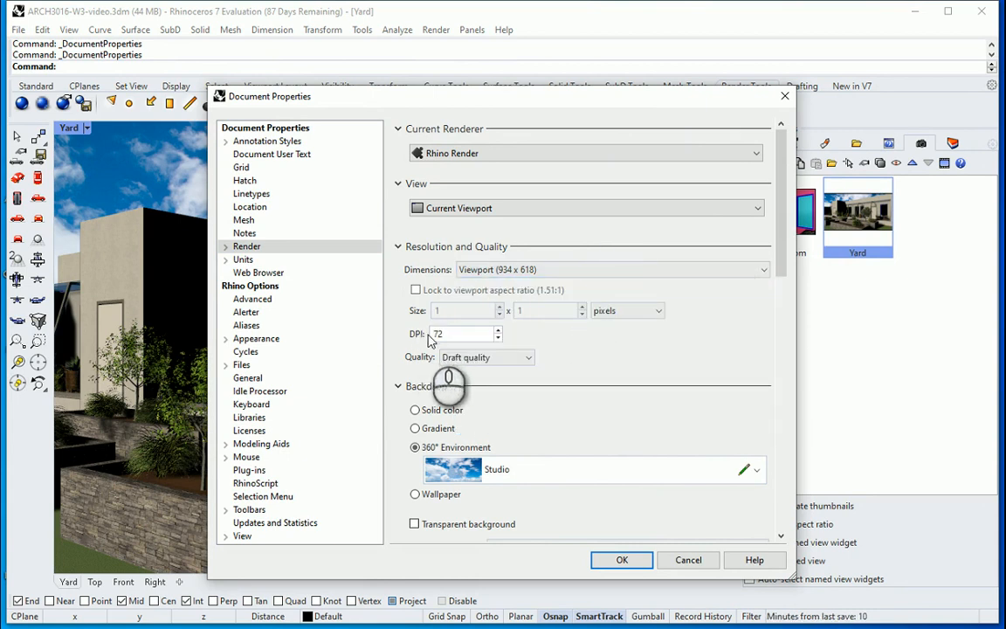
pyautogui.doubleClick(436, 339)
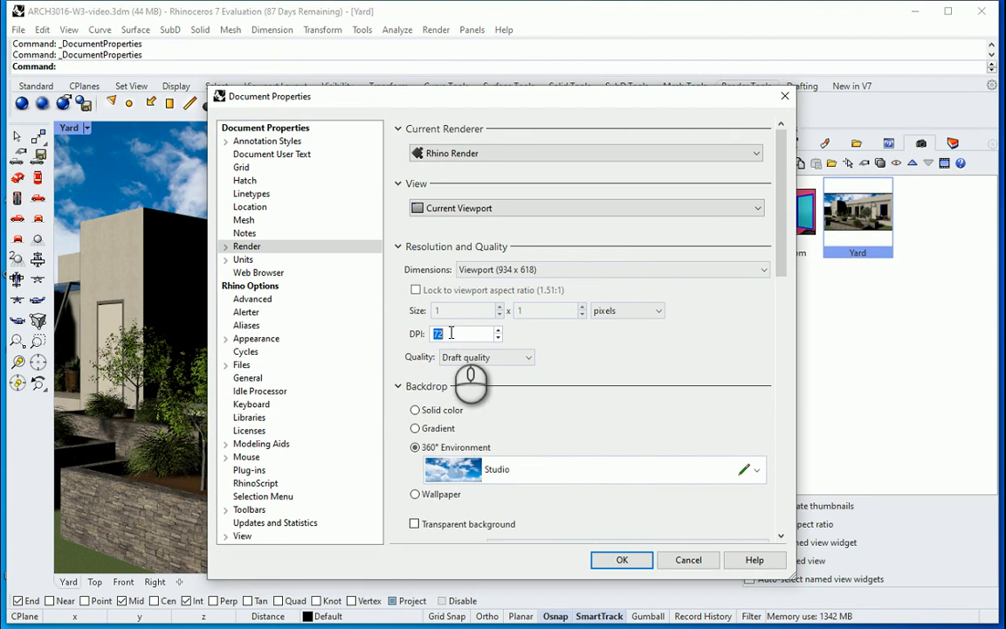
pyautogui.click(528, 358)
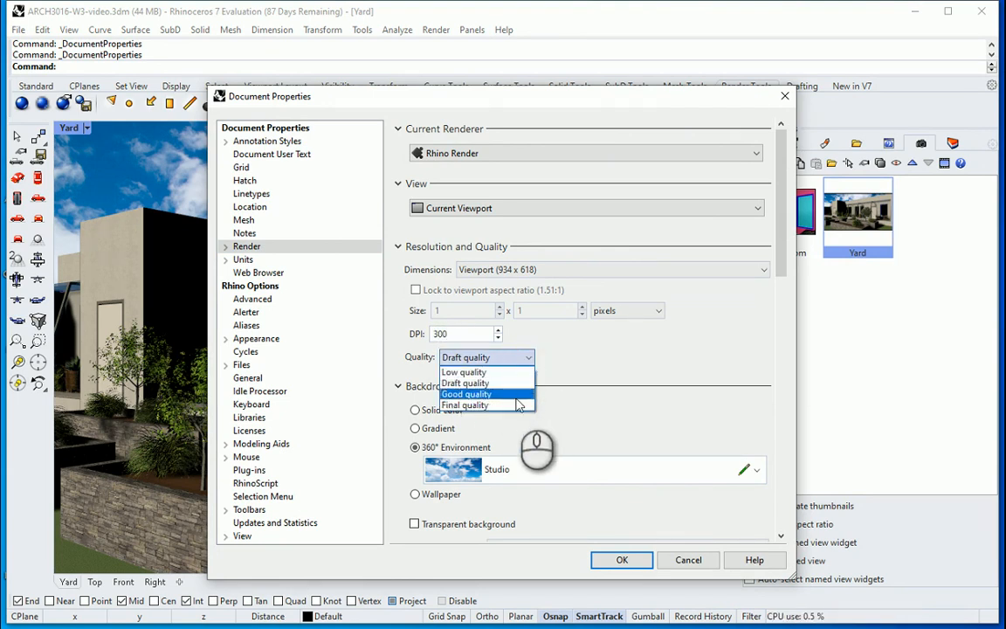
pyautogui.click(485, 405)
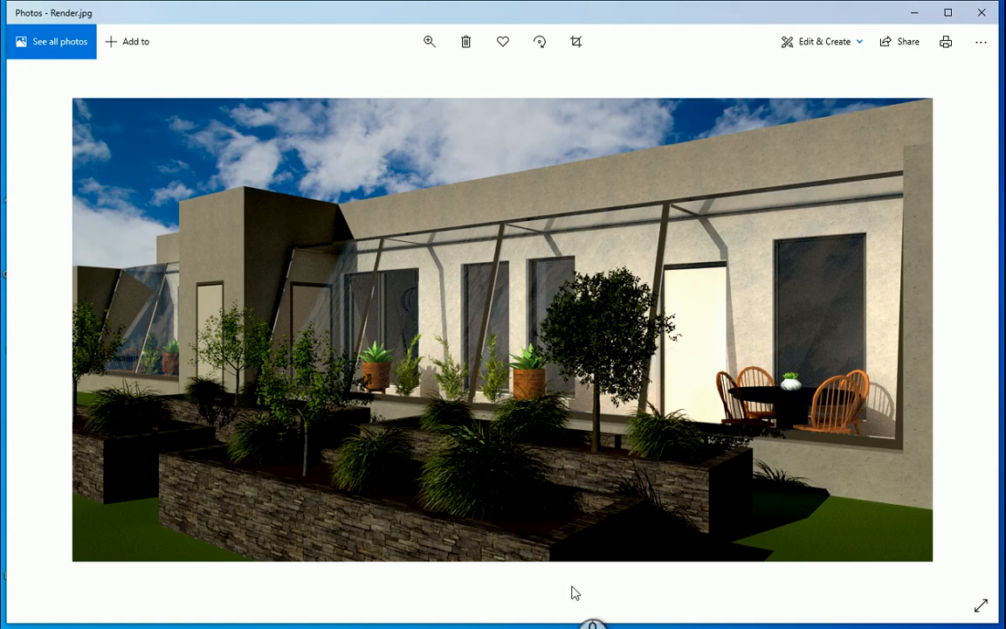
# Switch to the Rhino Render window of Render.jpg, reposition it, and show the Gamma settings of the final pass effects.
pyautogui.hotkey('alt', 'Tab')
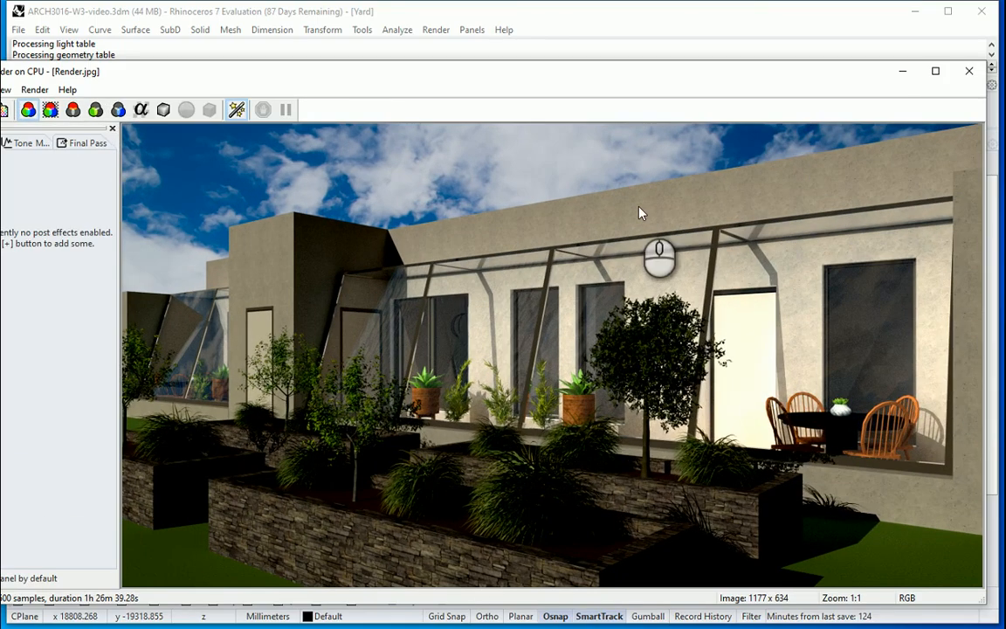
pyautogui.click(84, 147)
pyautogui.moveTo(189, 79)
pyautogui.mouseDown()
pyautogui.moveTo(217, 91)
pyautogui.moveTo(185, 88)
pyautogui.moveTo(194, 90)
pyautogui.mouseUp()
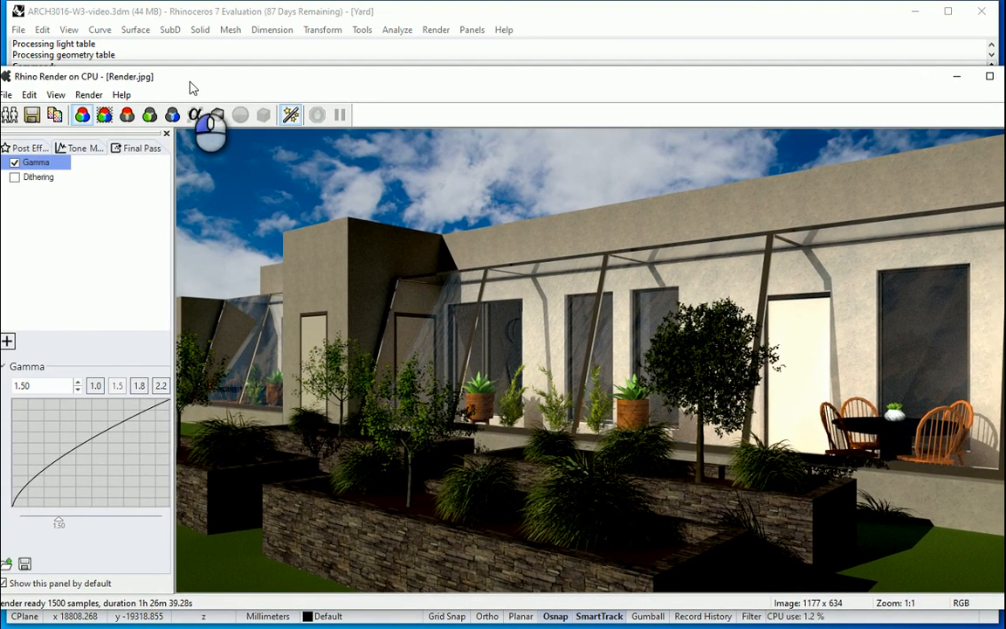
# Try gamma values of 1.0, 1.5 and 1.8 on the finished rendering to compare its brightness.
pyautogui.click(95, 385)
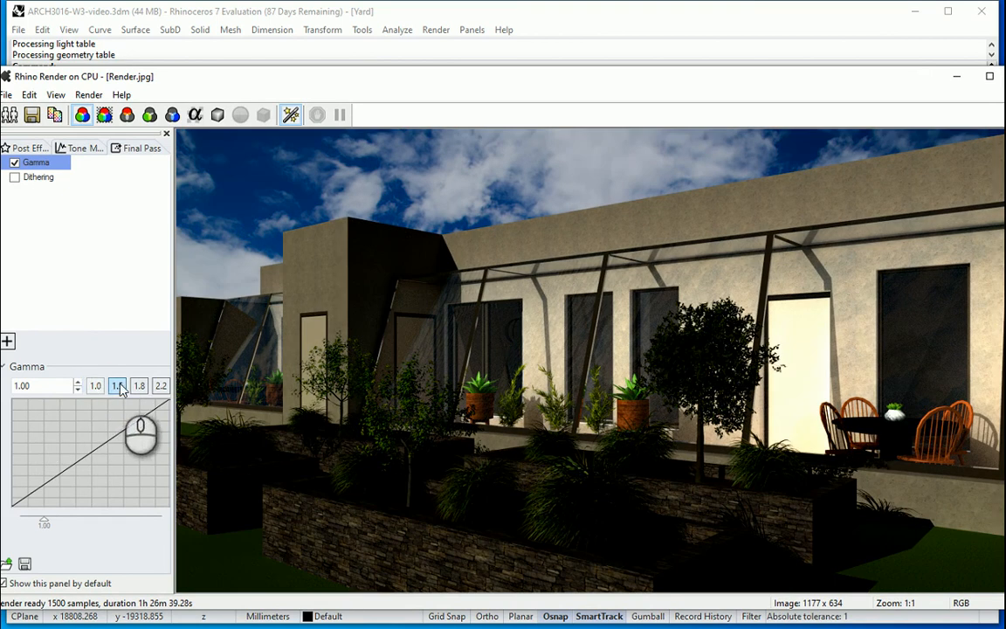
pyautogui.click(140, 385)
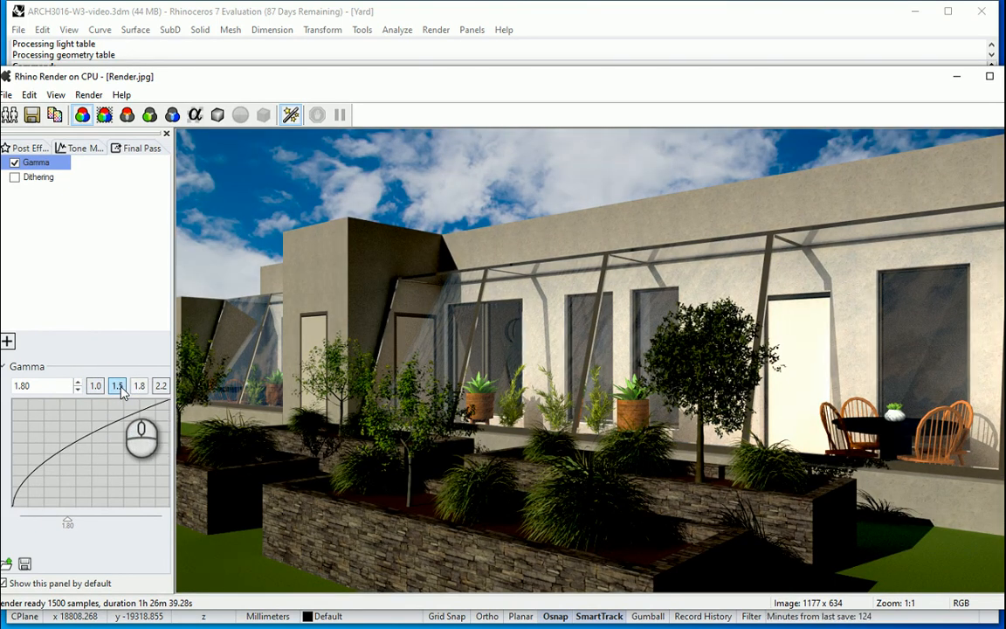
pyautogui.click(119, 387)
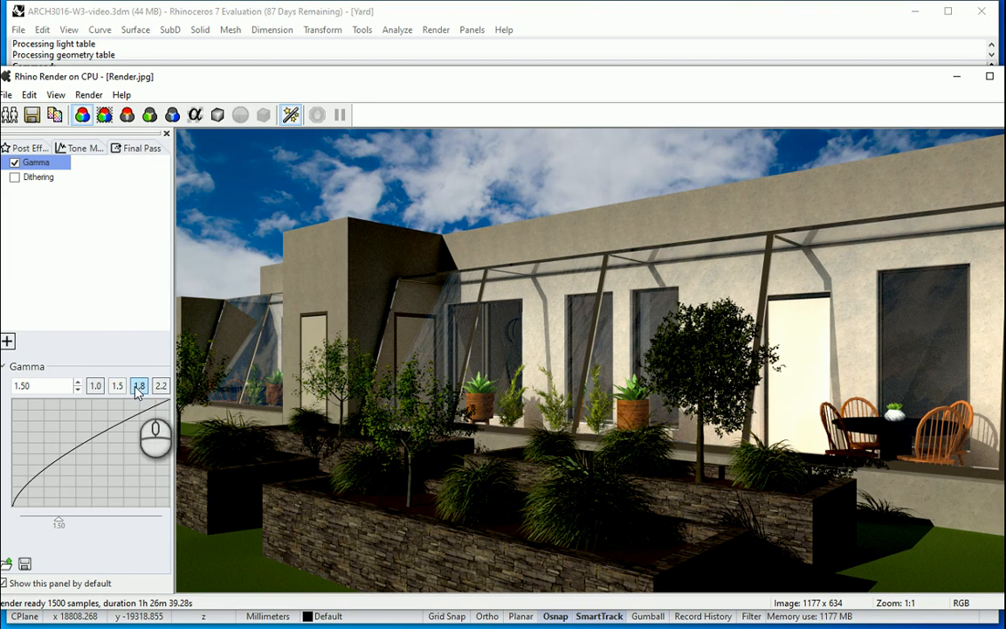
pyautogui.click(140, 386)
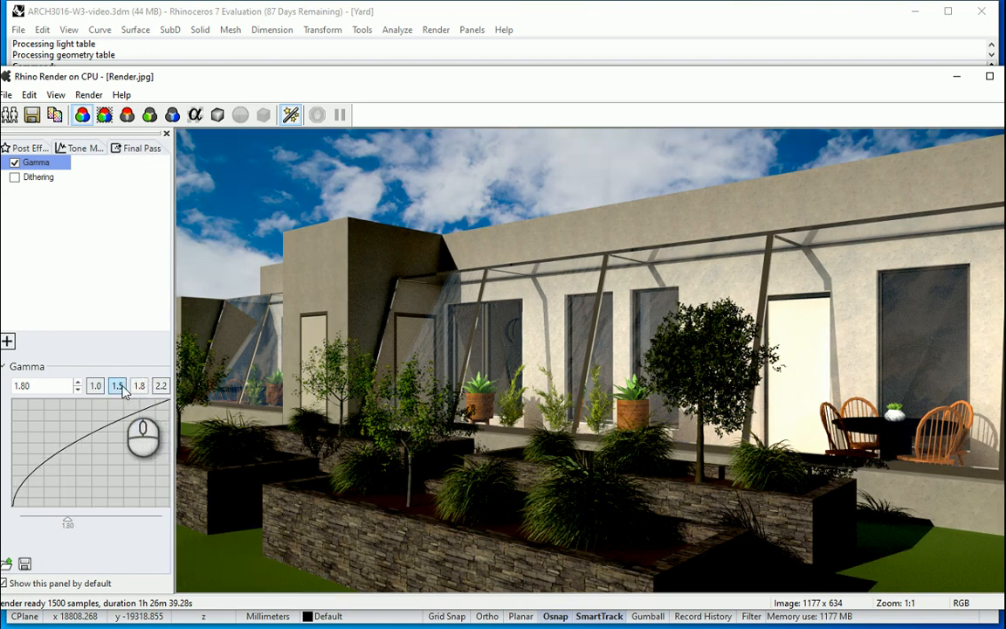
pyautogui.click(117, 385)
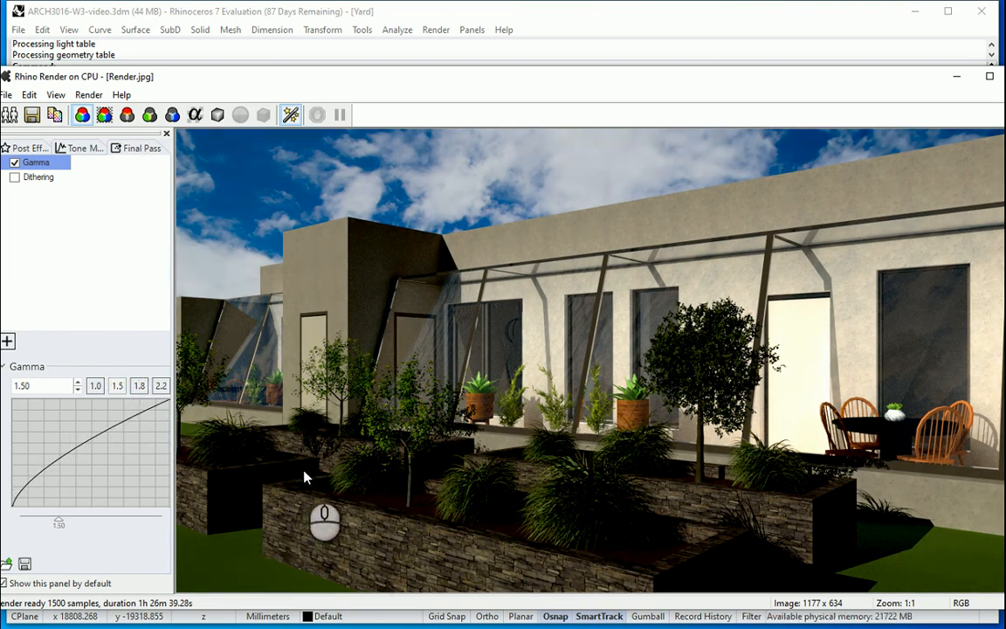
pyautogui.click(141, 387)
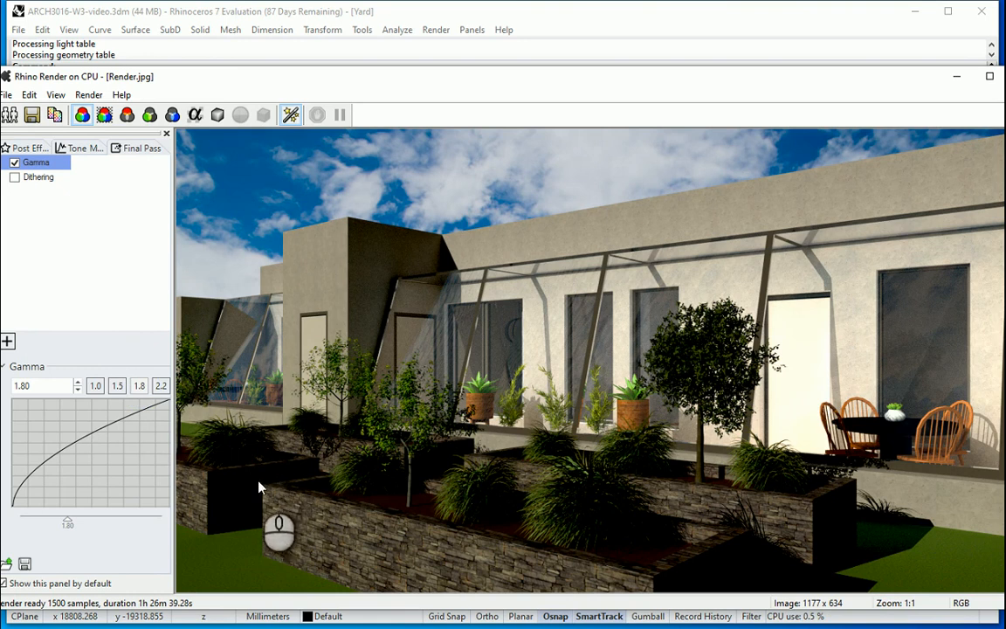
# Compare gamma 1.8 with 2.2 on the rendering and leave the gamma at 2.2.
pyautogui.click(160, 387)
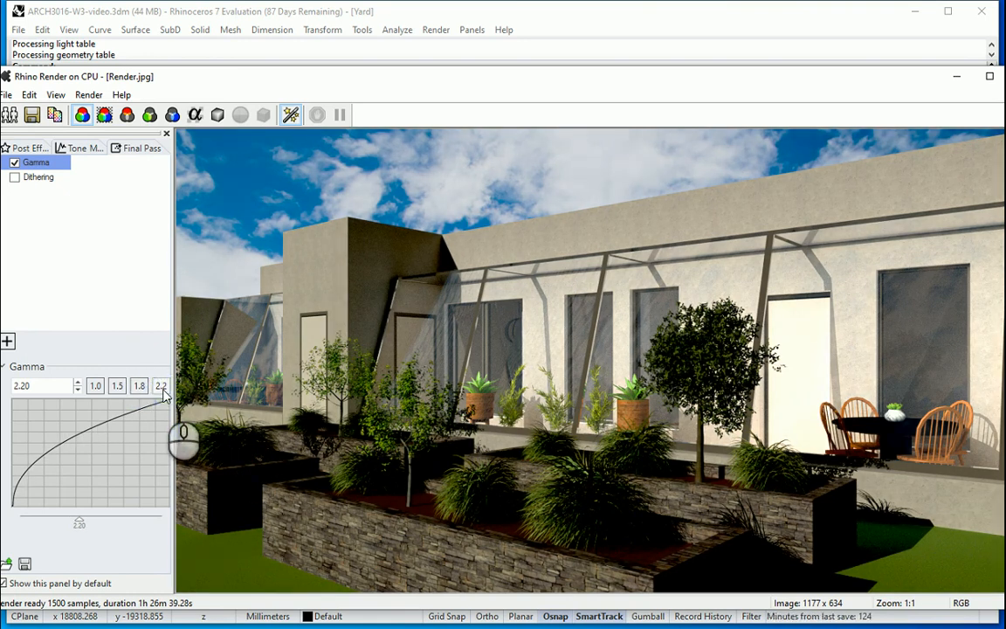
pyautogui.click(139, 386)
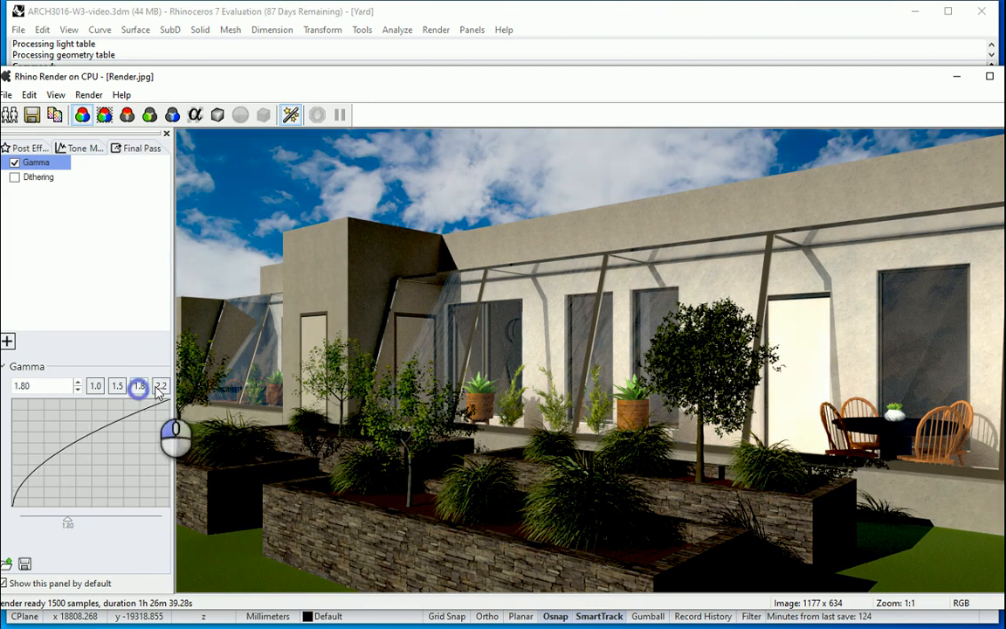
pyautogui.click(161, 387)
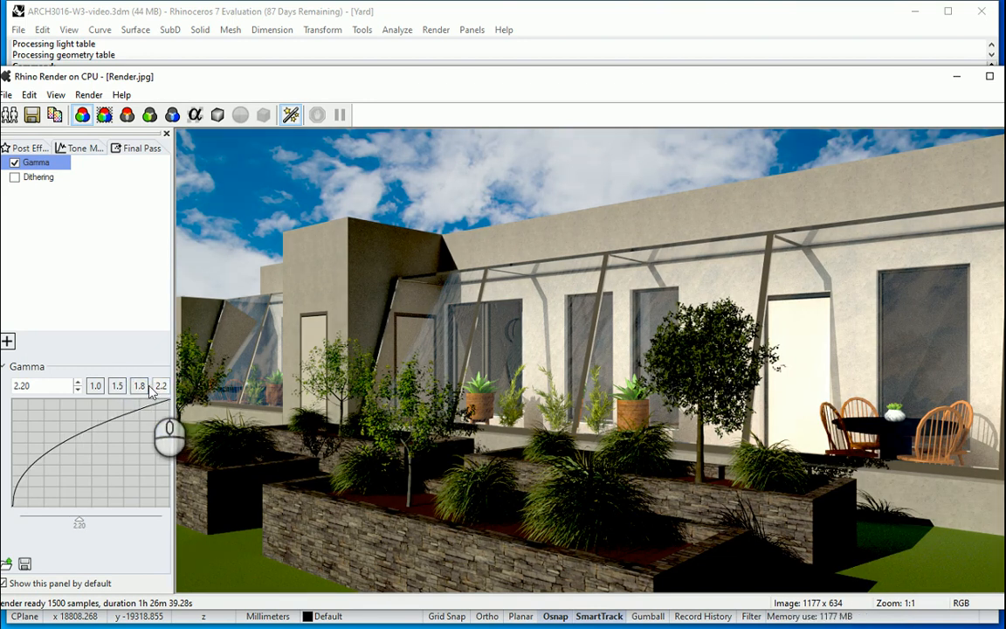
pyautogui.click(140, 387)
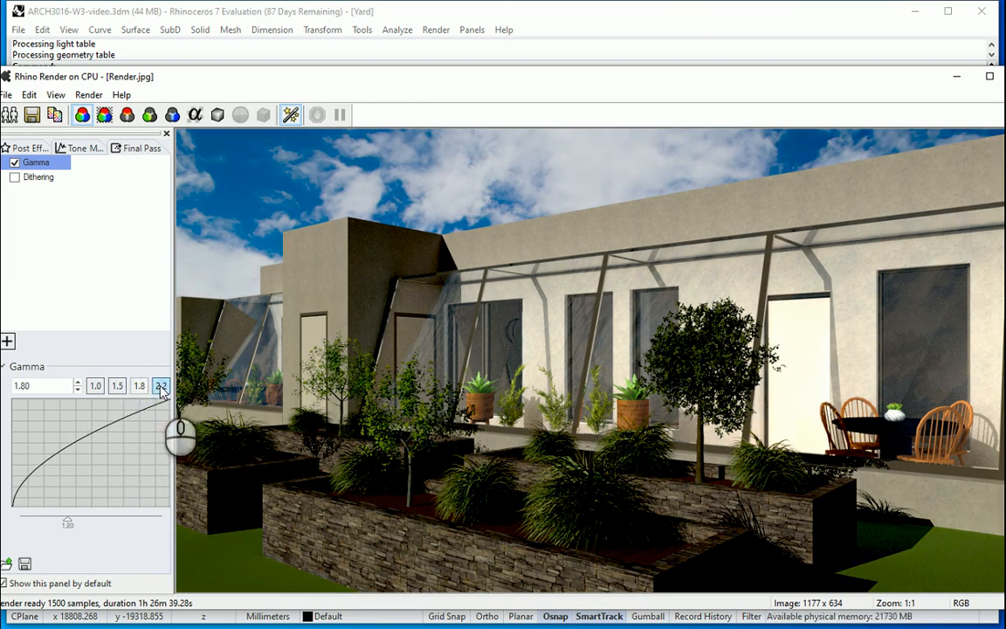
pyautogui.click(161, 386)
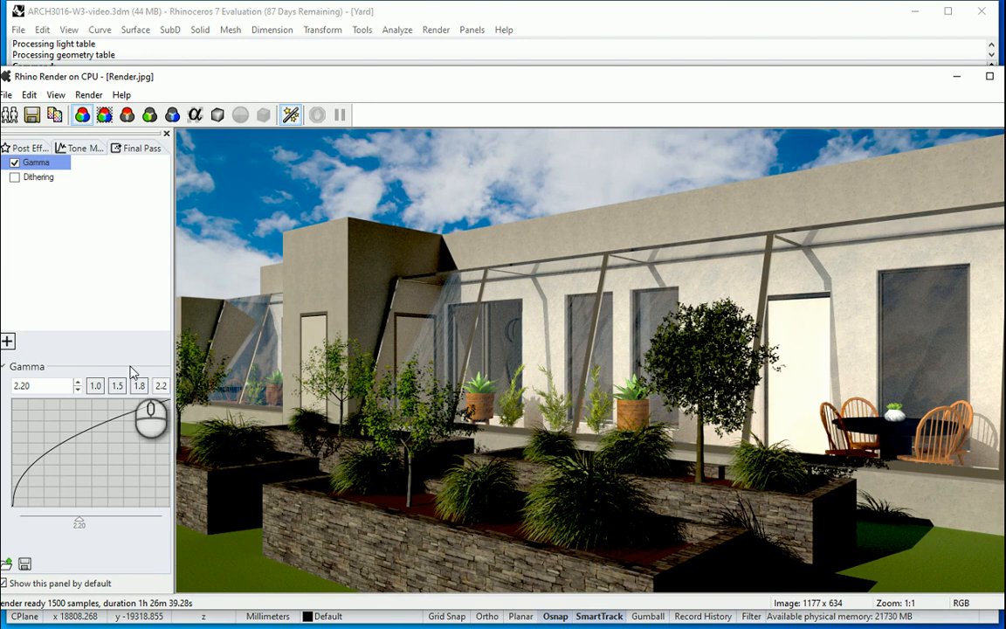
pyautogui.click(140, 387)
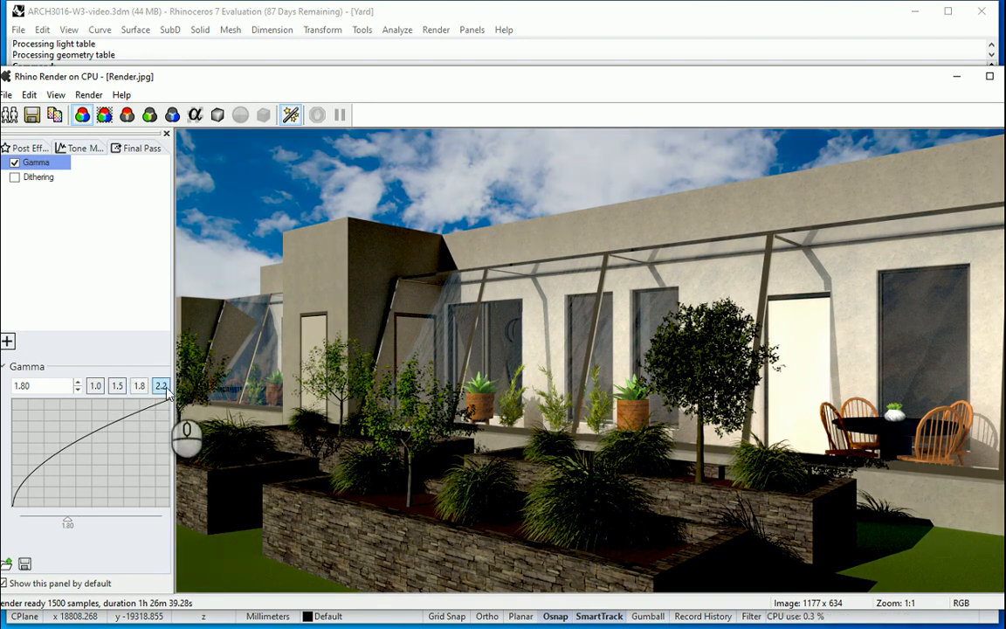
pyautogui.click(161, 387)
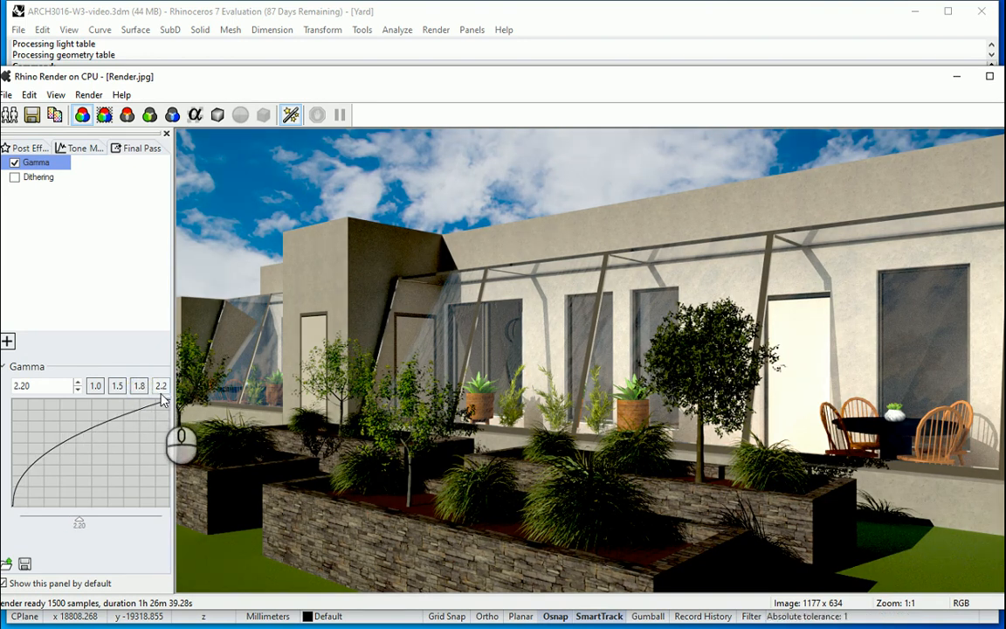
# Adjust the Black/White point tone mapping to a black point of -0.03 and a white point of 1.20, and apply Auto Levels.
pyautogui.click(87, 150)
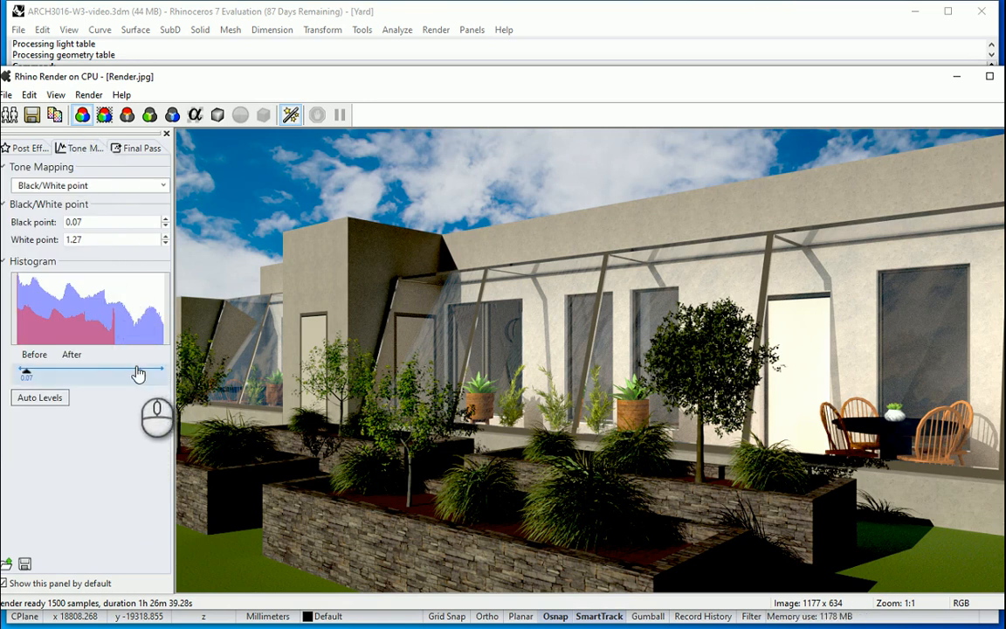
pyautogui.click(133, 148)
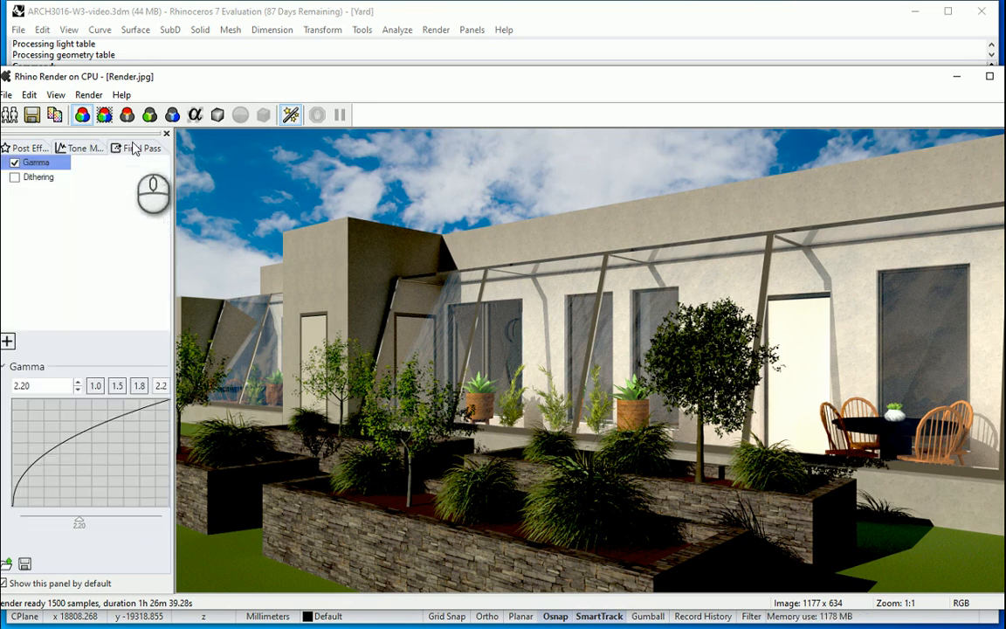
pyautogui.click(86, 149)
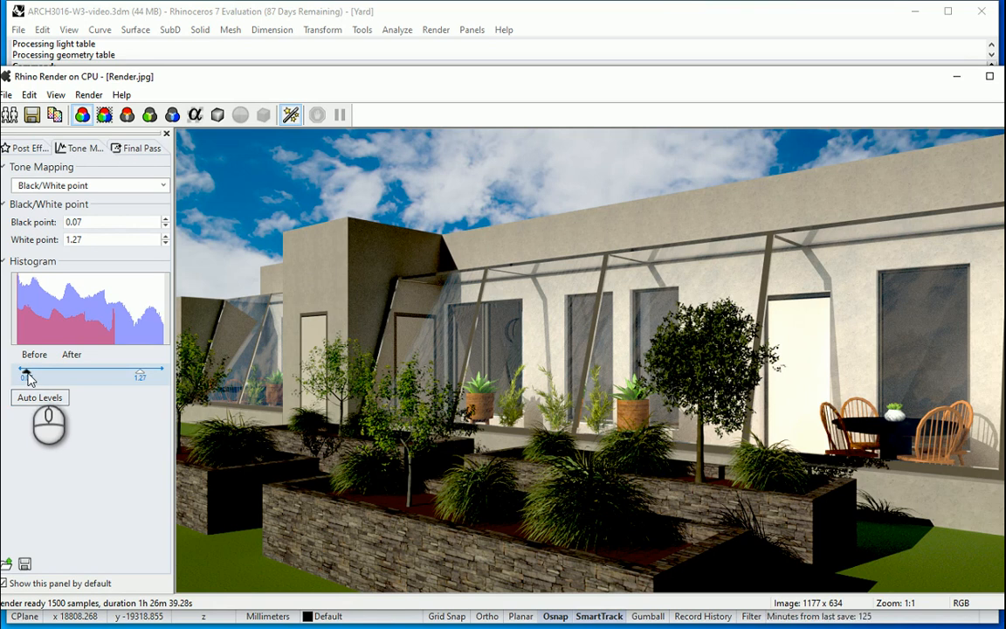
pyautogui.moveTo(28, 372); pyautogui.dragTo(27, 374)
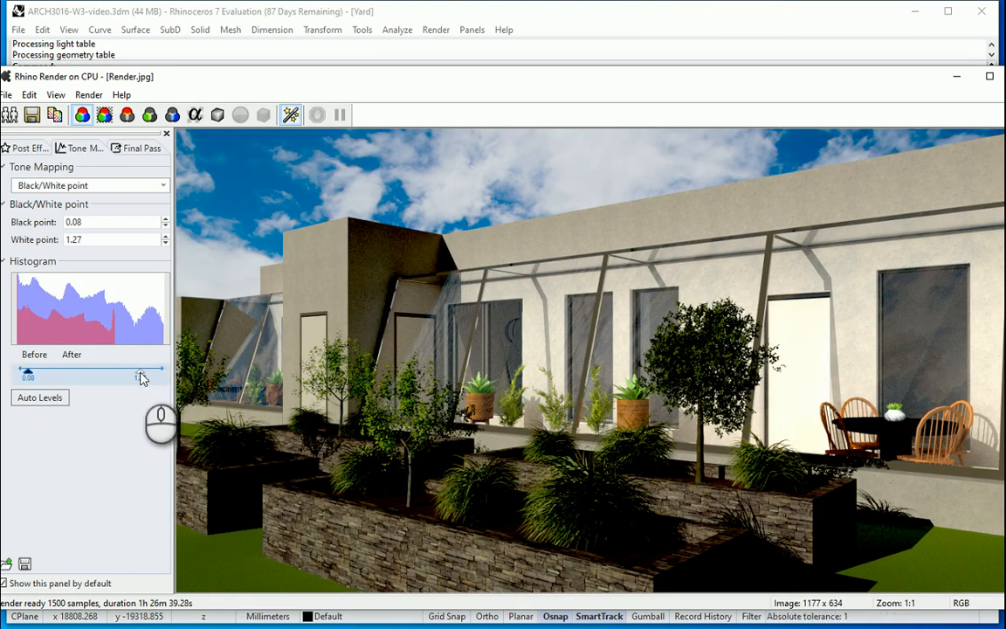
pyautogui.click(26, 376)
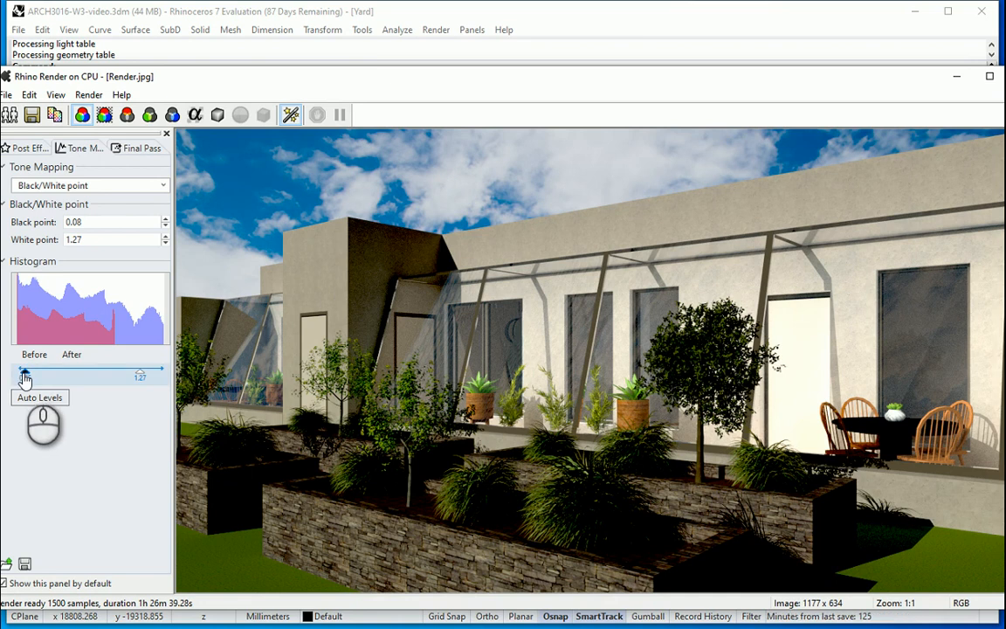
pyautogui.moveTo(23, 372); pyautogui.dragTo(24, 374)
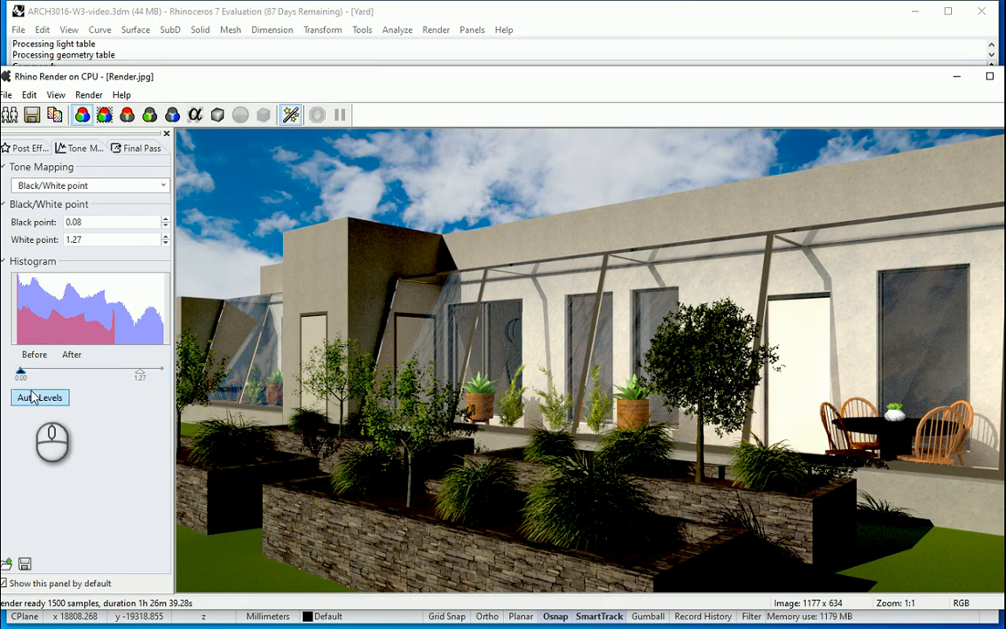
pyautogui.moveTo(140, 374); pyautogui.dragTo(134, 375)
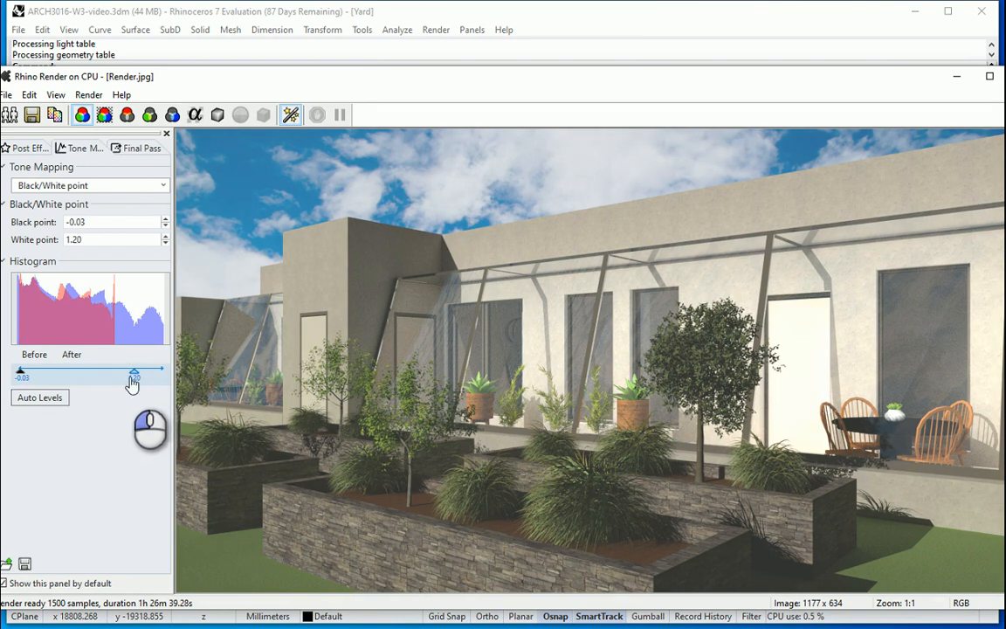
pyautogui.click(39, 397)
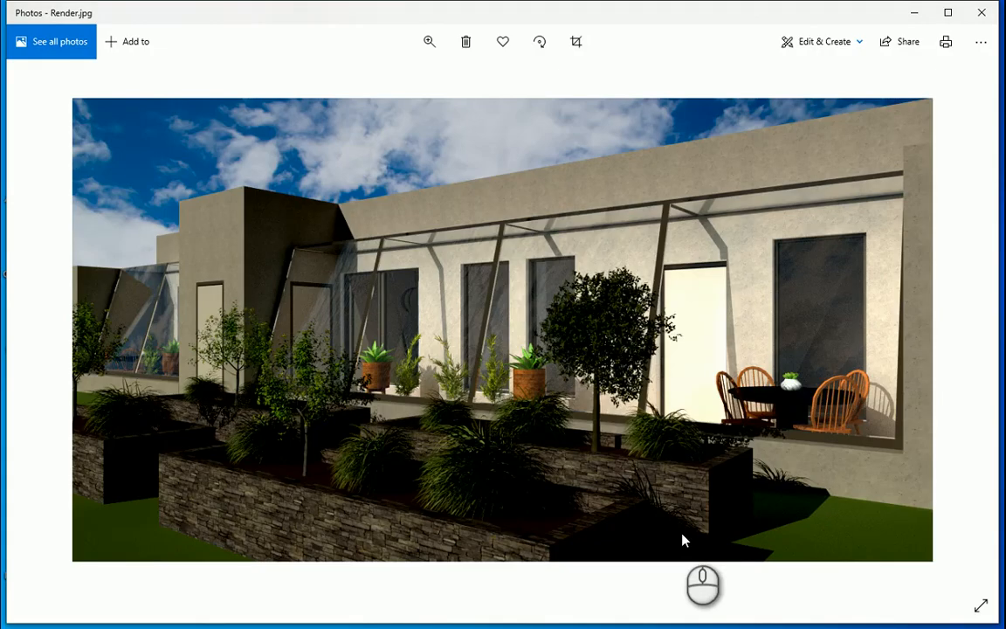
# Compare Render.jpg with the brighter Render2.jpg in Photos and return to the Rhinoceros model.
pyautogui.scroll(-1, 684, 541)
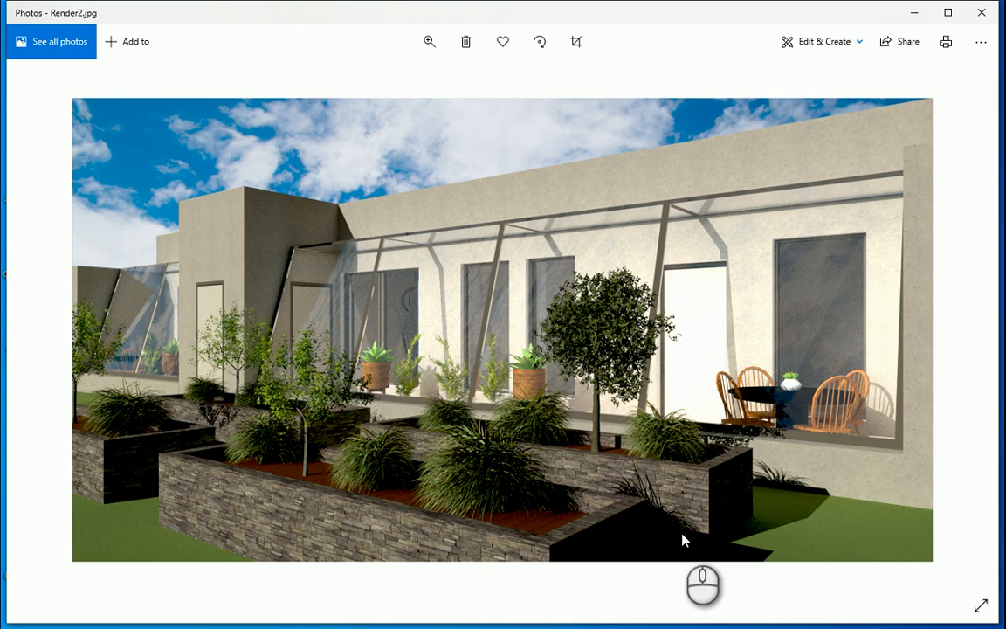
pyautogui.scroll(1, 684, 540)
pyautogui.scroll(-1, 684, 541)
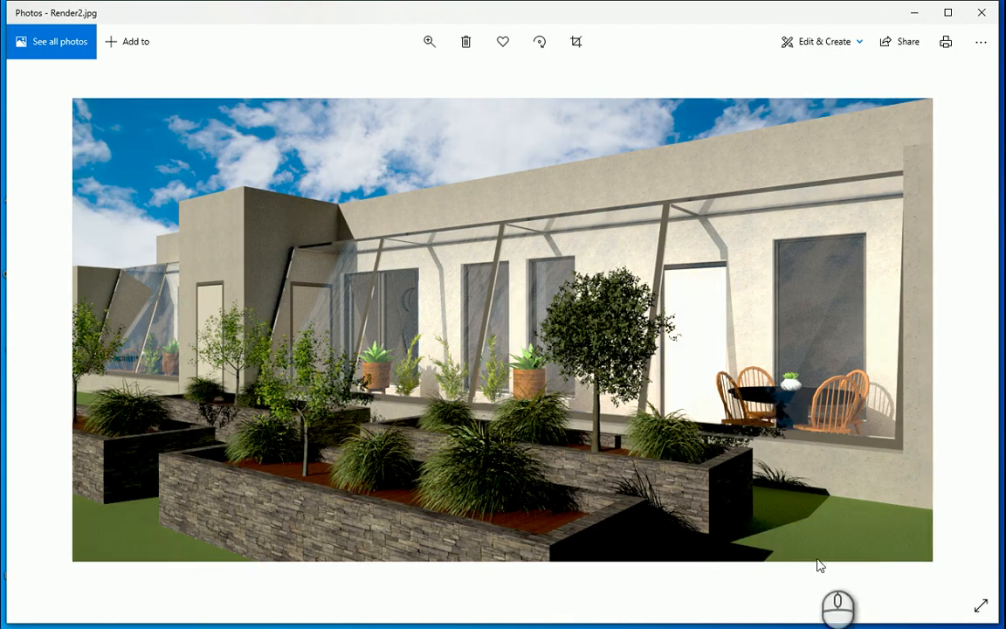
pyautogui.click(311, 627)
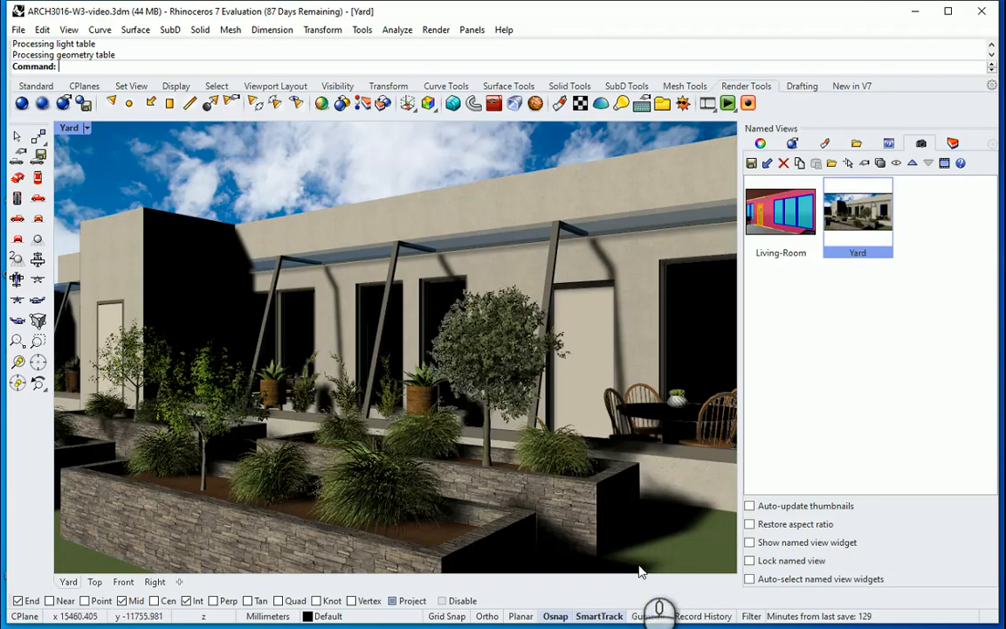